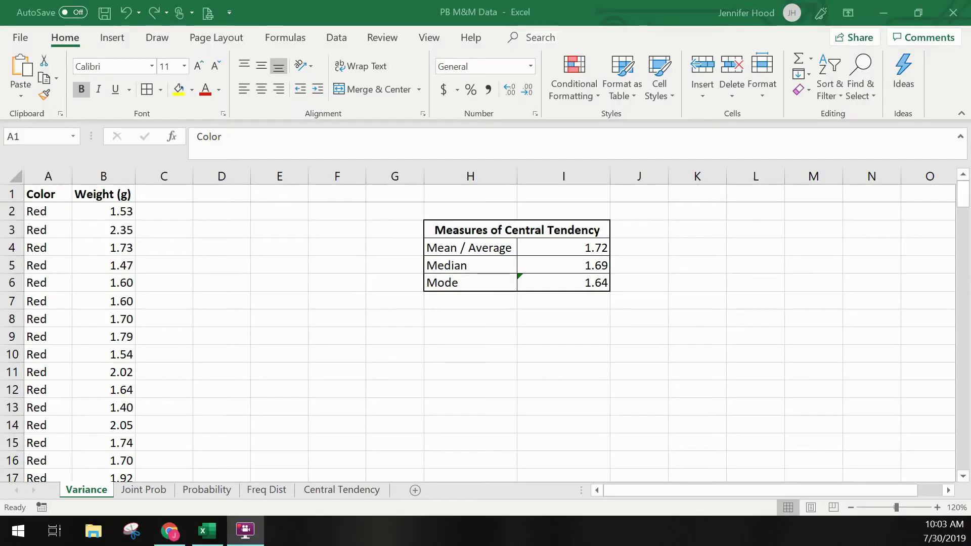
- Add the header 'Diff from Mean' in C1 and widen column C to fit it
click(39, 194)
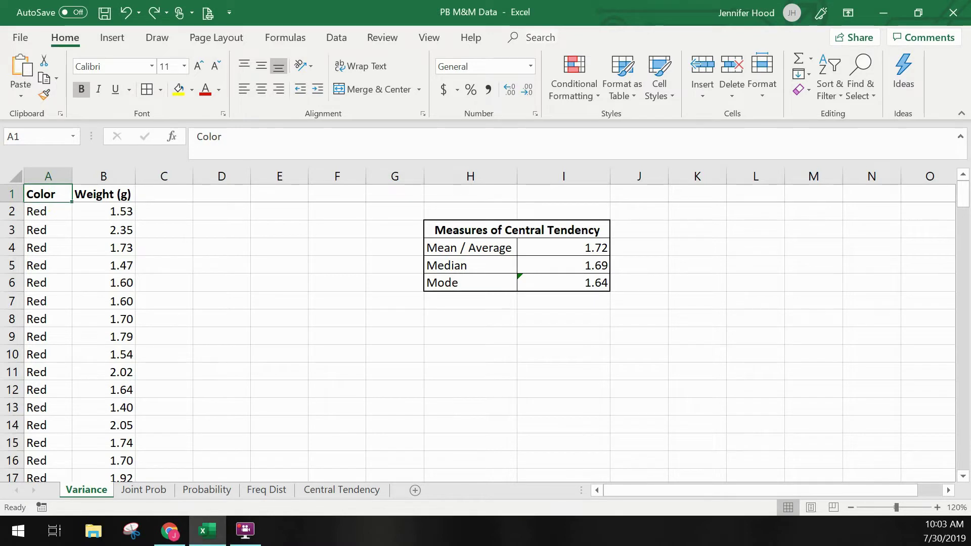
key(alt+Tab)
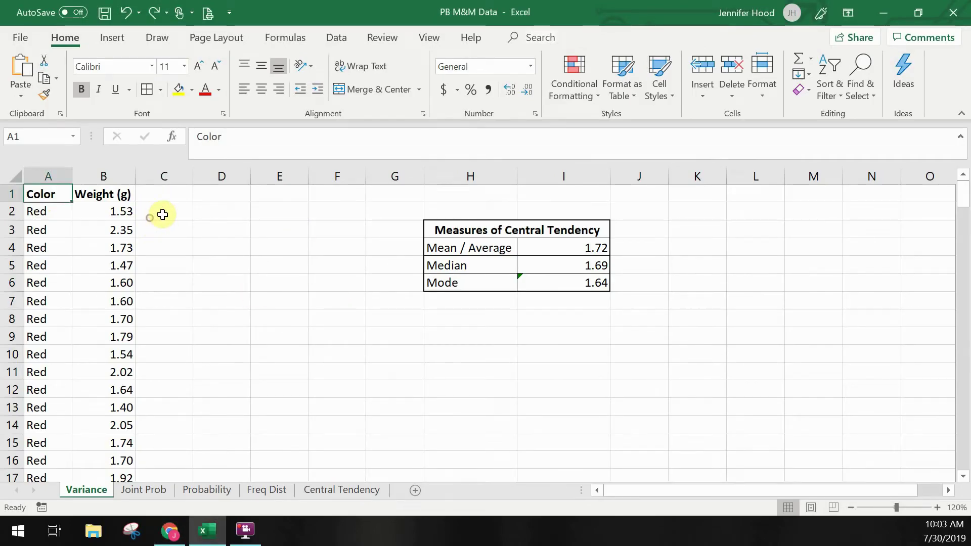
click(162, 194)
text(Di)
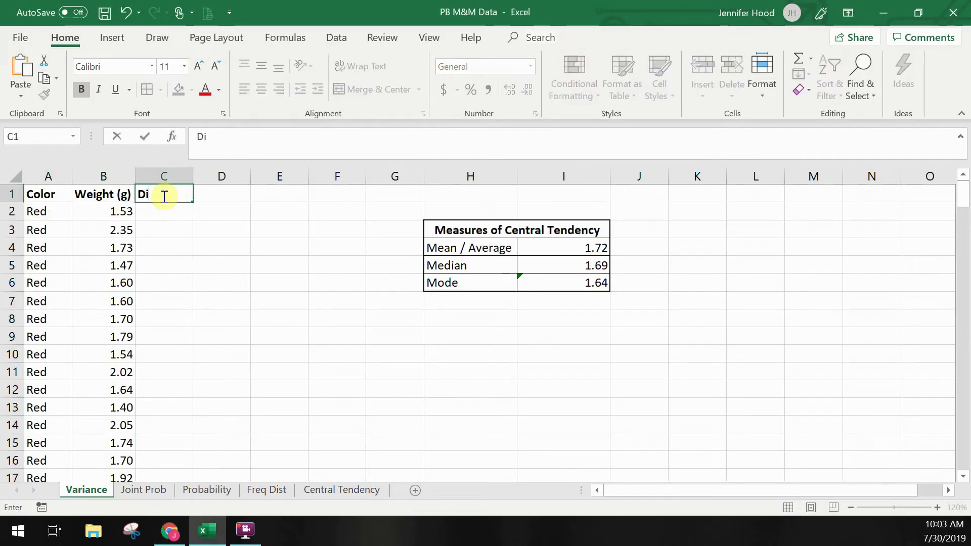
text(ff from Mean)
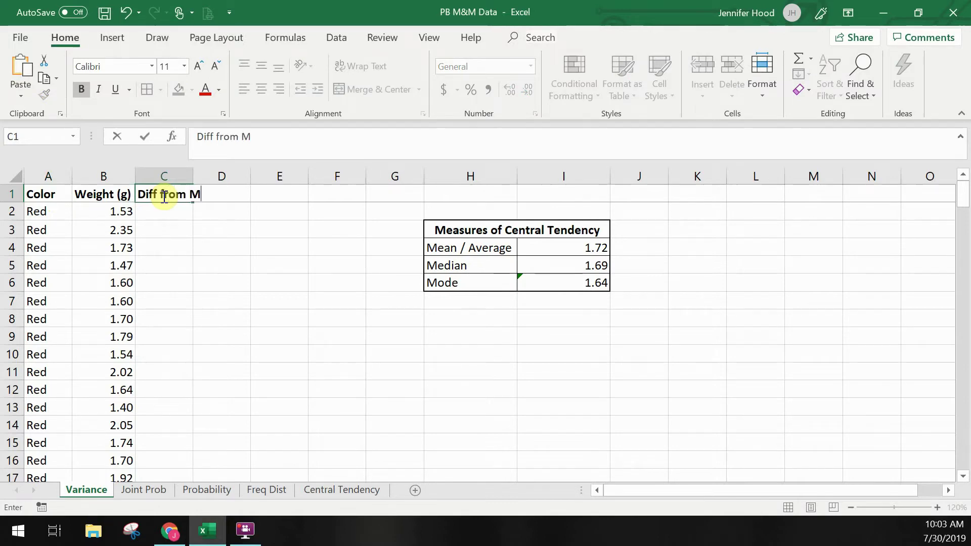
key(ctrl+Return)
key(Return)
drag(192, 176, 227, 178)
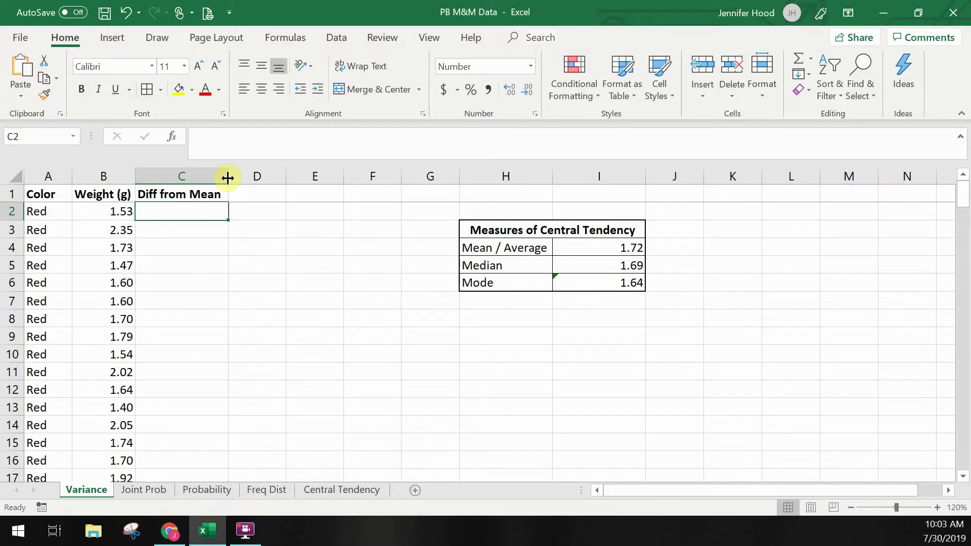
- Enter =B2-$I$4 in C2 and fill it down the whole weight list
text(=)
click(118, 212)
text(-)
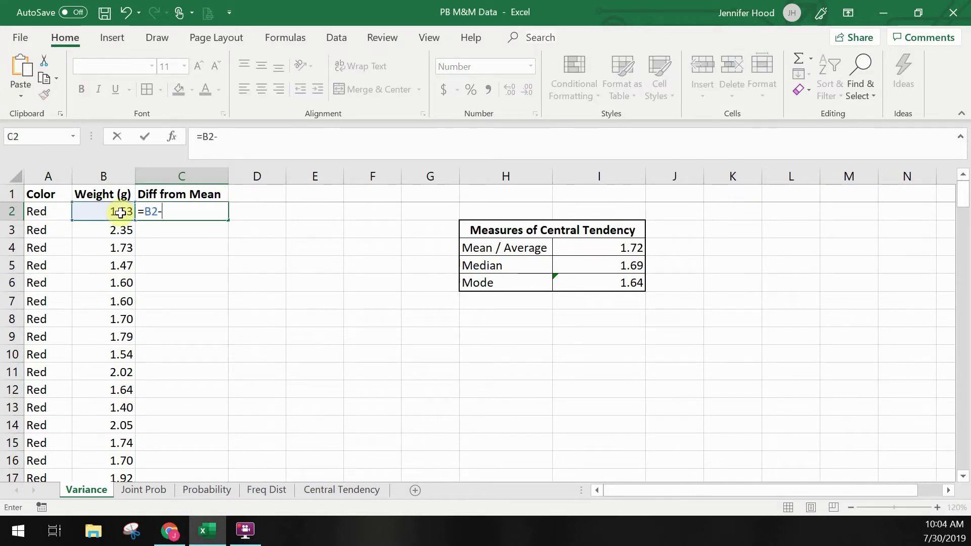
text($i$4)
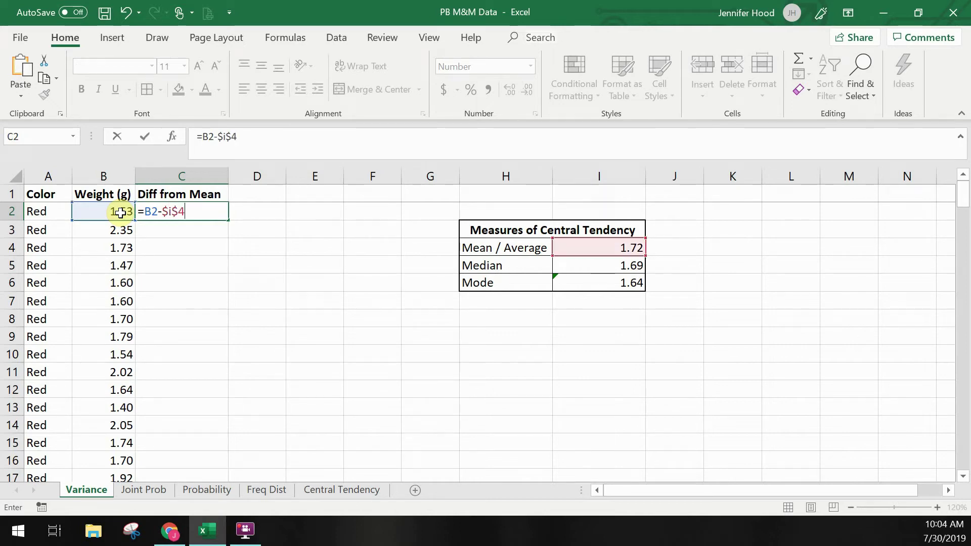
key(Return)
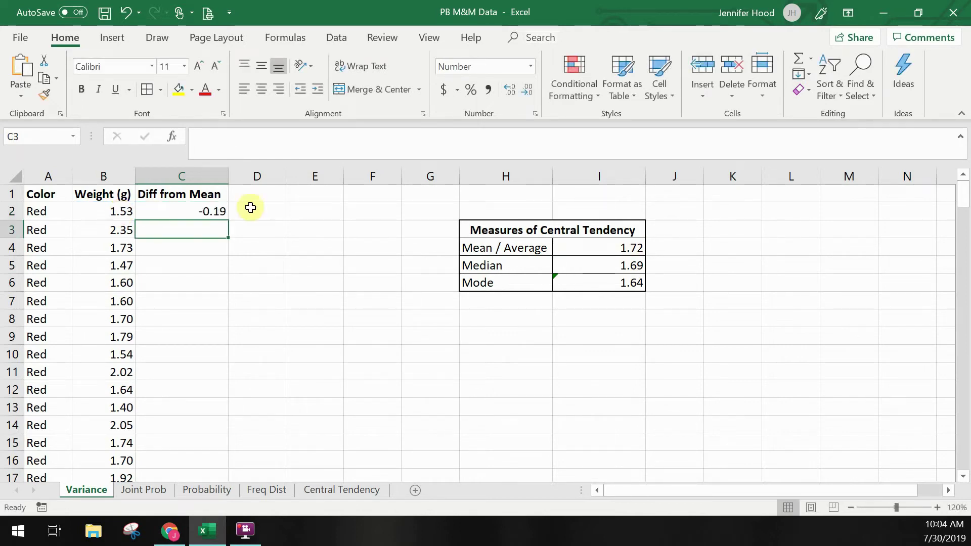
click(217, 211)
double_click(227, 221)
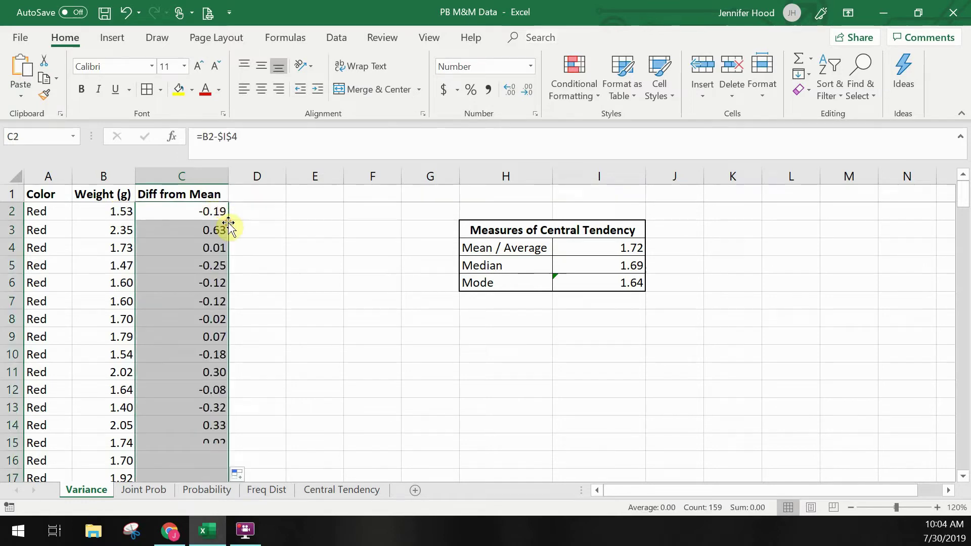
click(250, 192)
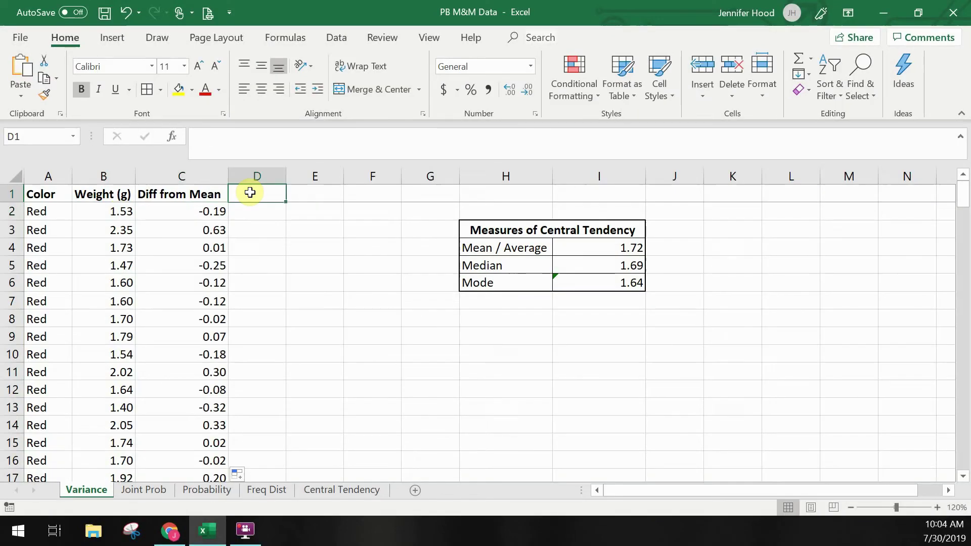
- Add the header 'Sq Diff' in D1
text(Squ)
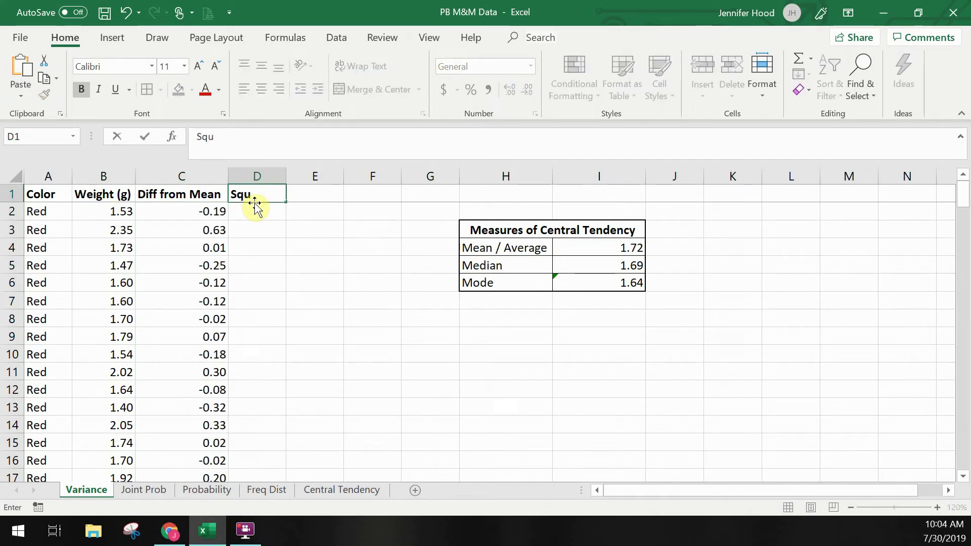
key(BackSpace)
text(Diff)
key(Return)
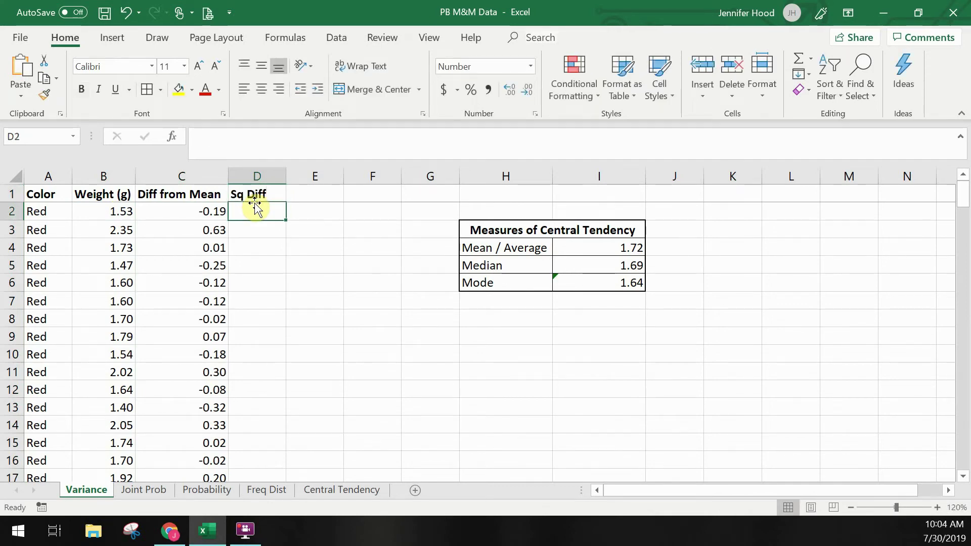
- Enter =C2*C2 in D2, narrow column D, and fill the formula down every row
text(=)
key(Left)
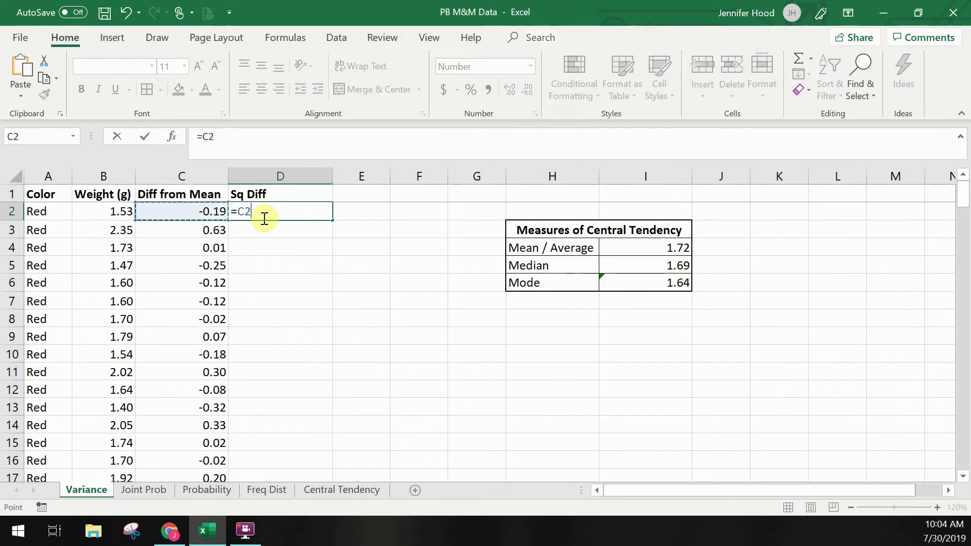
text(*)
key(Left)
key(Return)
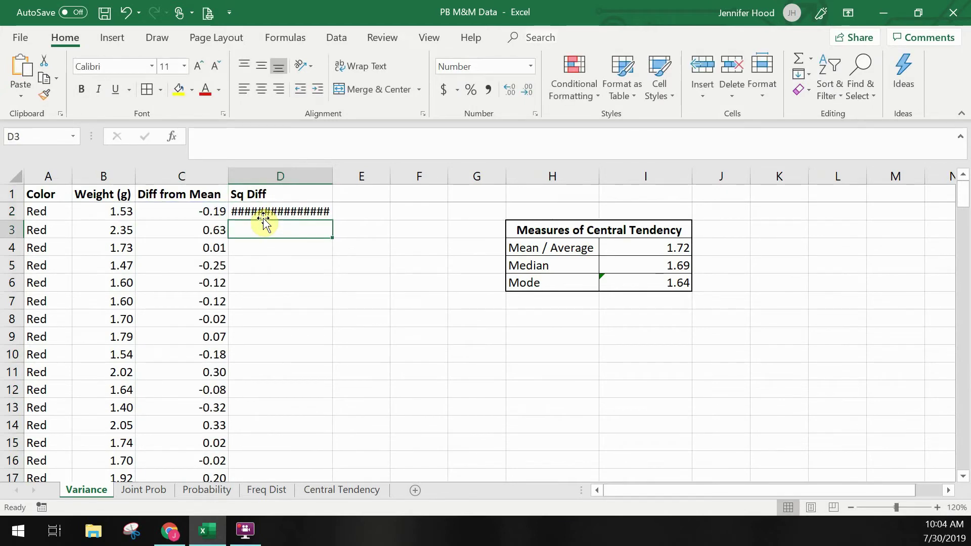
click(259, 212)
drag(333, 176, 280, 182)
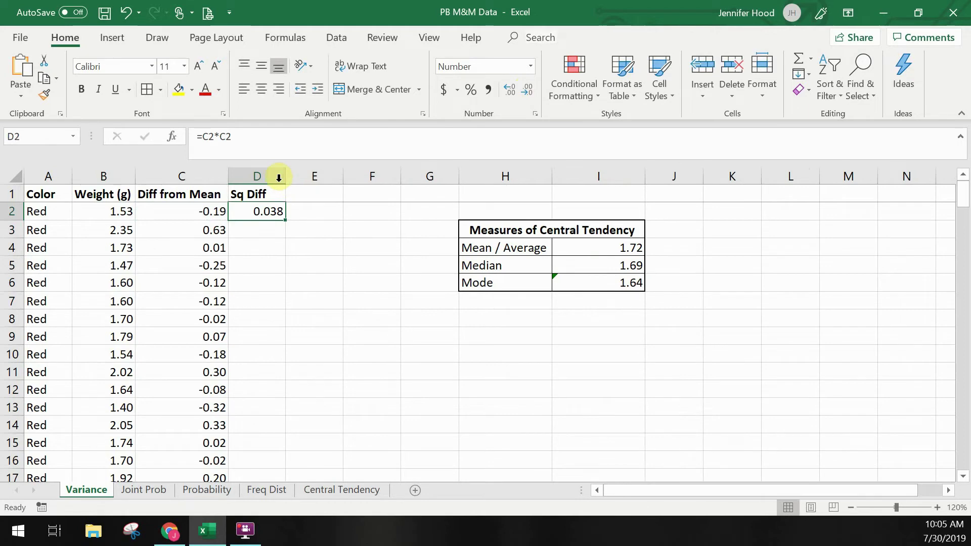
double_click(286, 220)
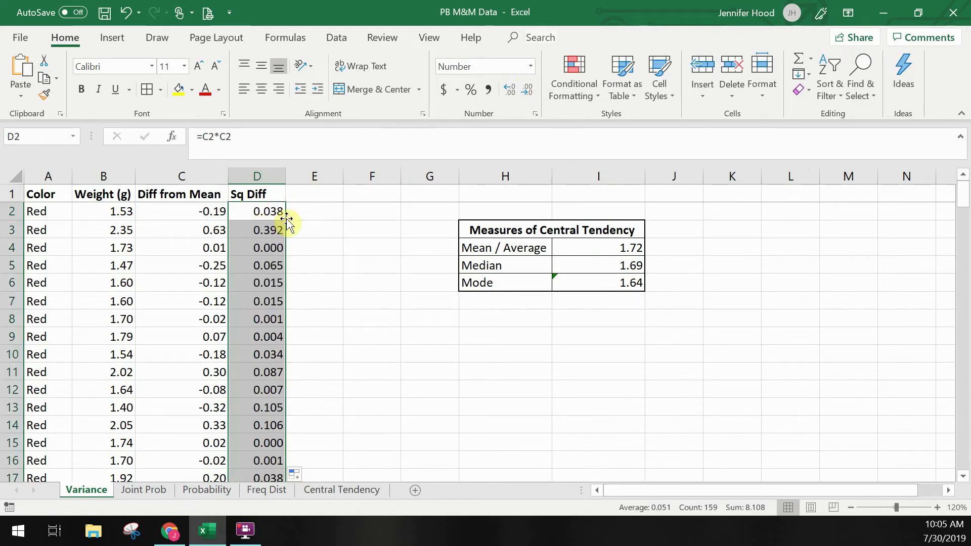
- Label H8 'Sum of Squared Differences' and total column D with =SUM(D:D) in H9
click(271, 194)
click(481, 317)
text(Sum of)
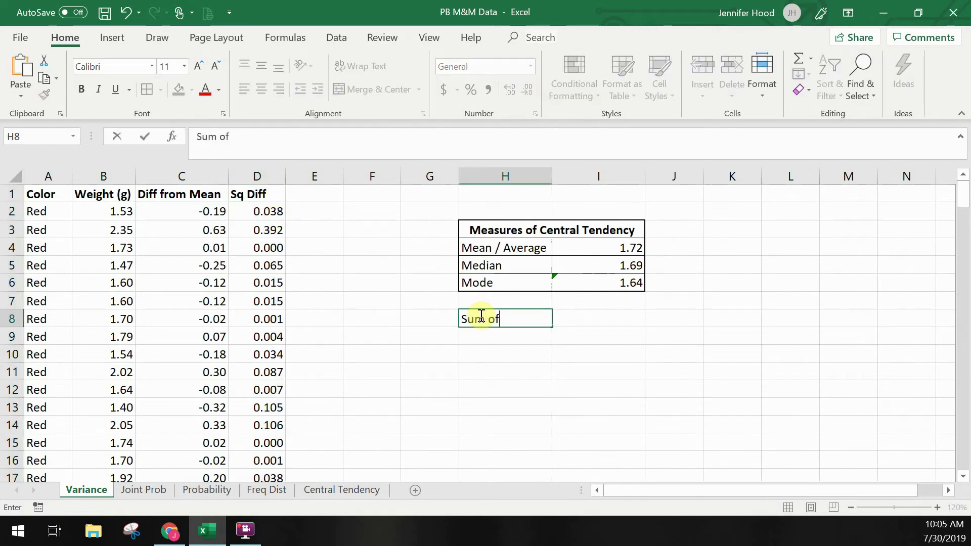
text( Squared D)
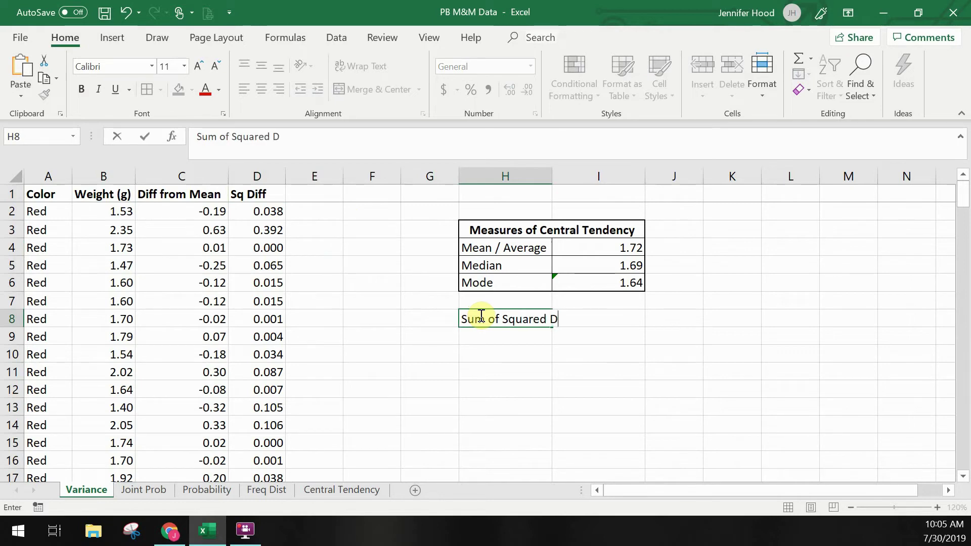
text(ifferences)
key(Return)
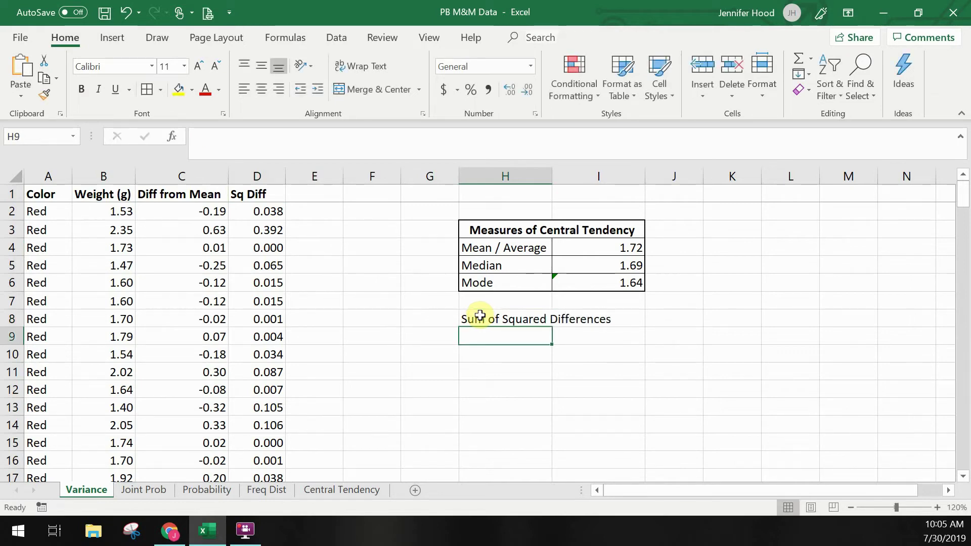
text(=su()
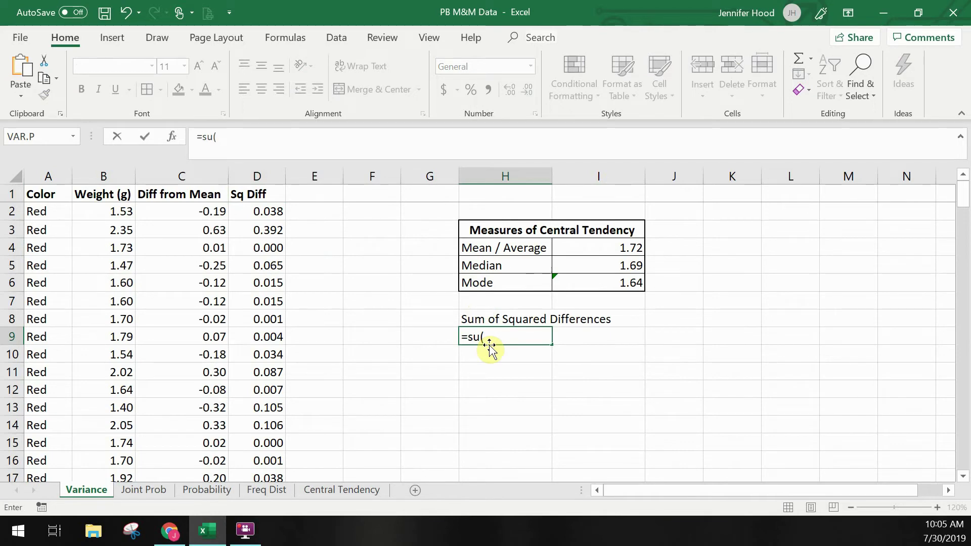
key(BackSpace)
text(m()
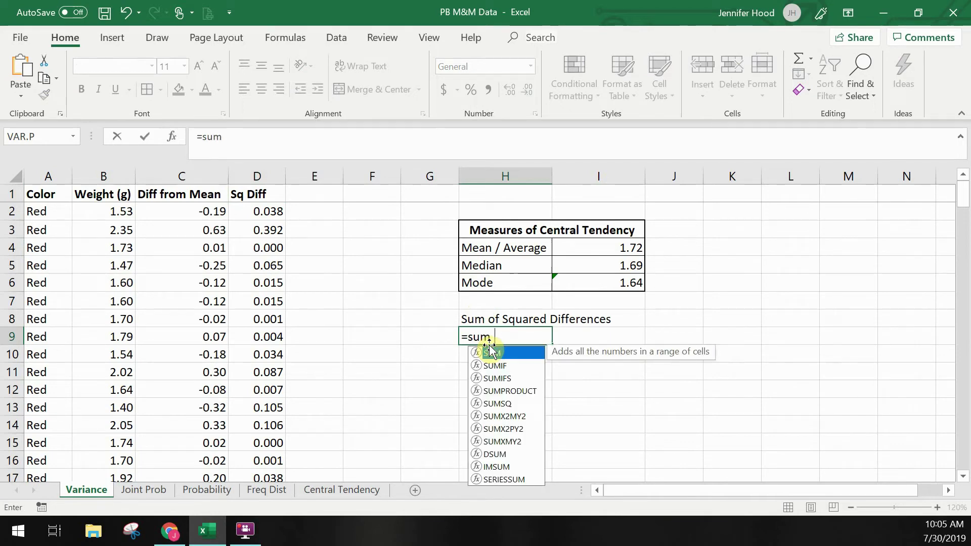
click(273, 176)
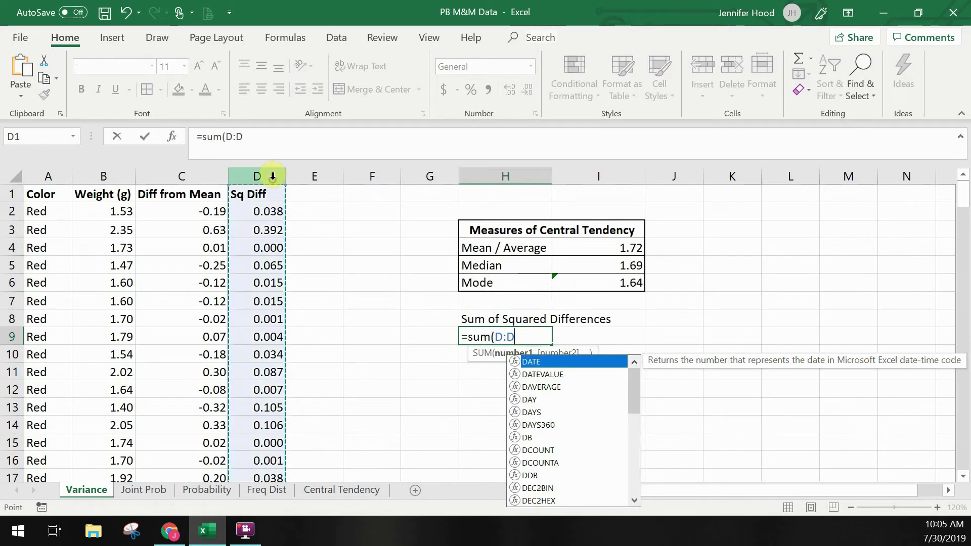
key(Return)
- Label H11 'Data points' and count column D with =COUNT(D:D) in H12
key(Down)
text(Data points)
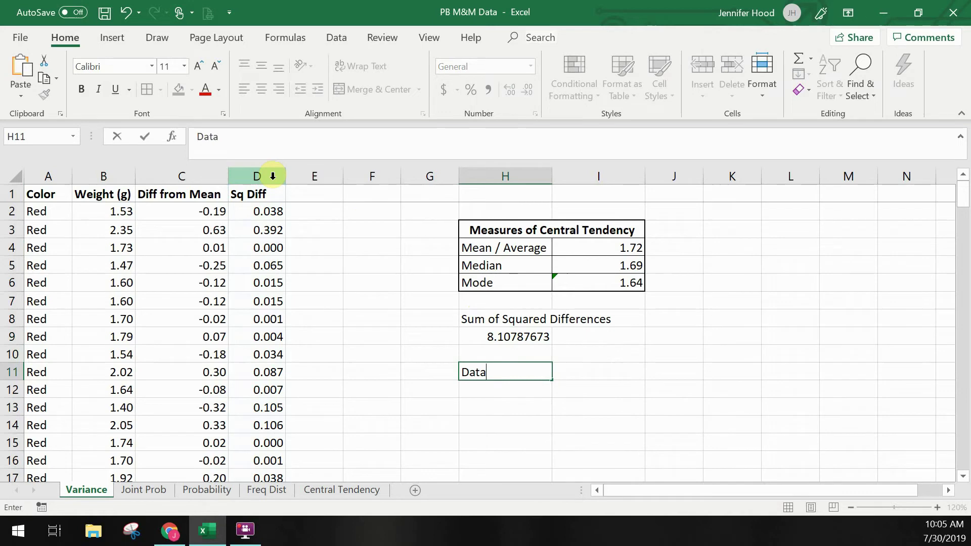
key(Return)
text(=count)
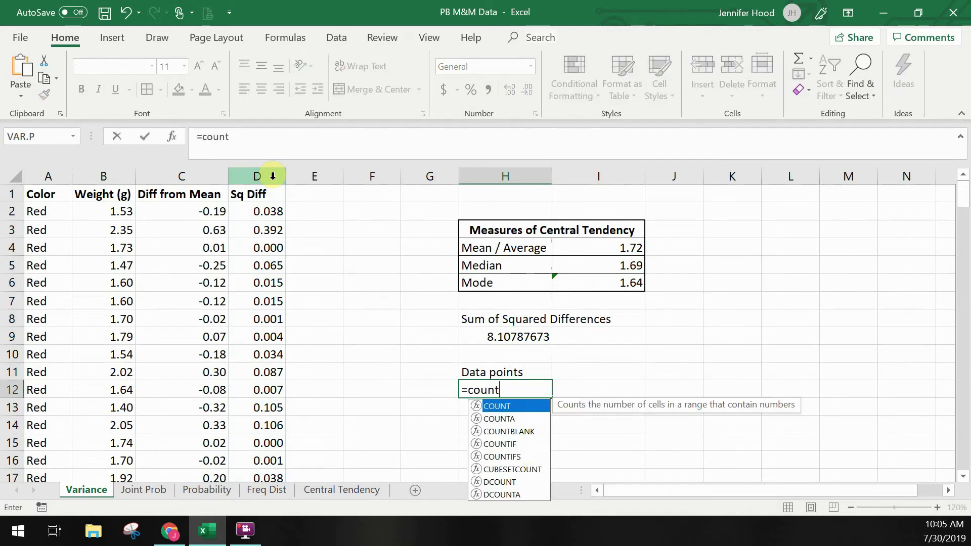
text(()
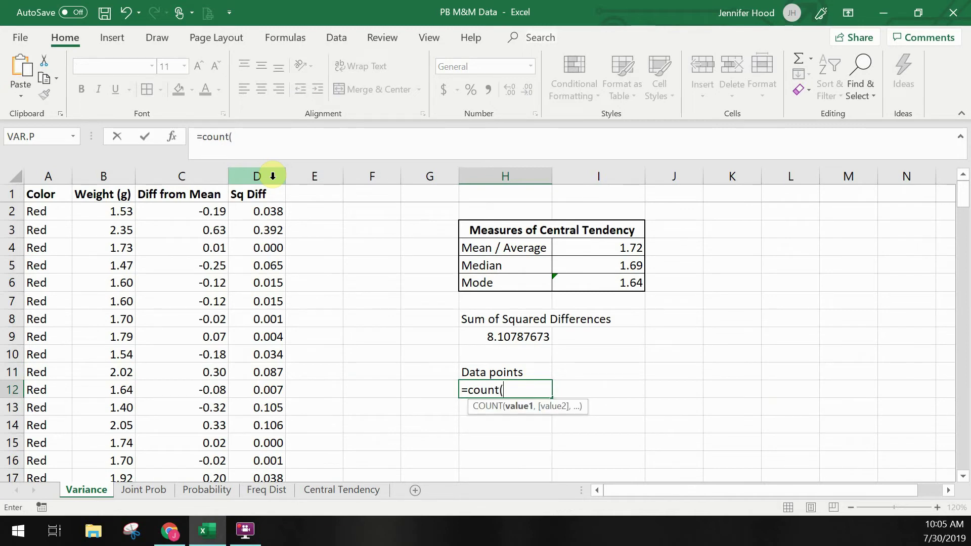
click(266, 175)
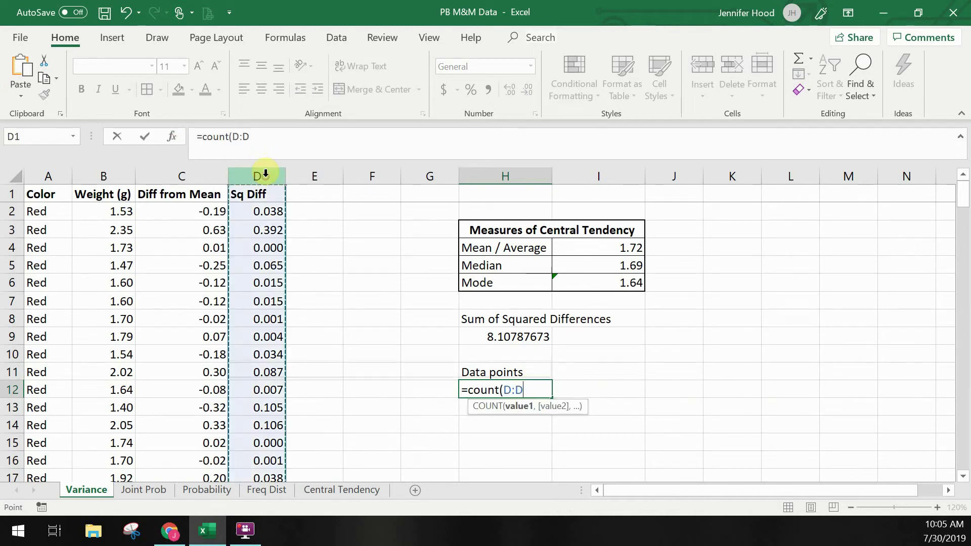
text())
key(Return)
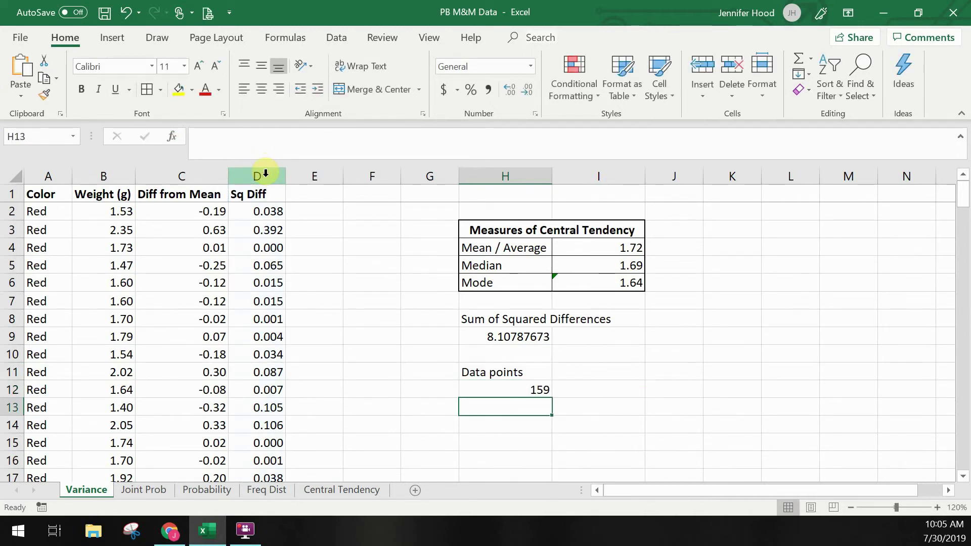
key(Return)
- Label H14 'Variance' and enter =H9/H12 in H15
text(Va)
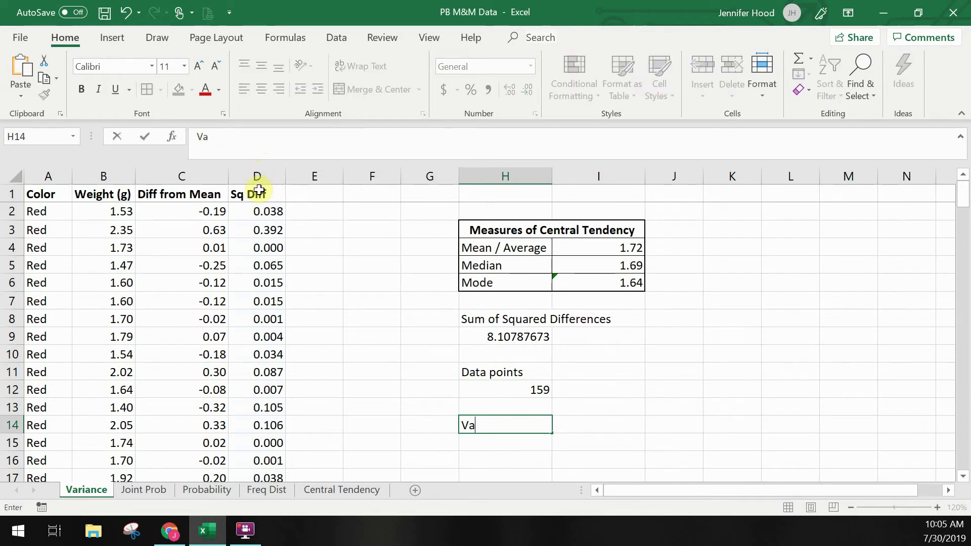
text(riance)
key(Return)
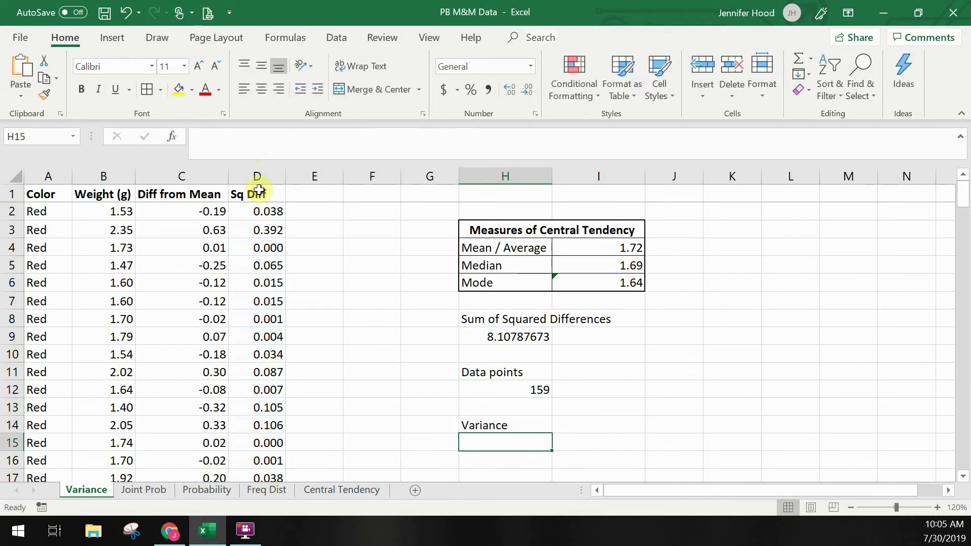
text(=)
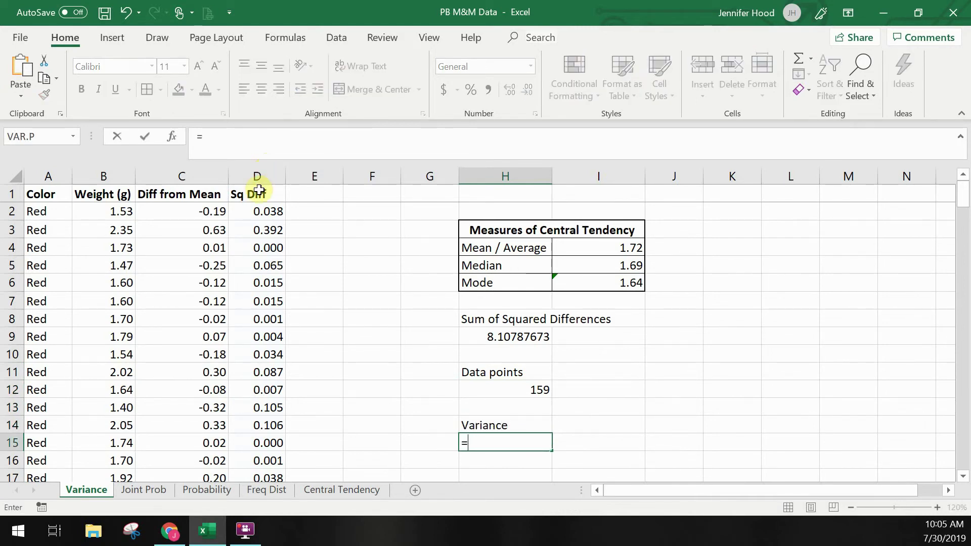
click(536, 338)
text(/)
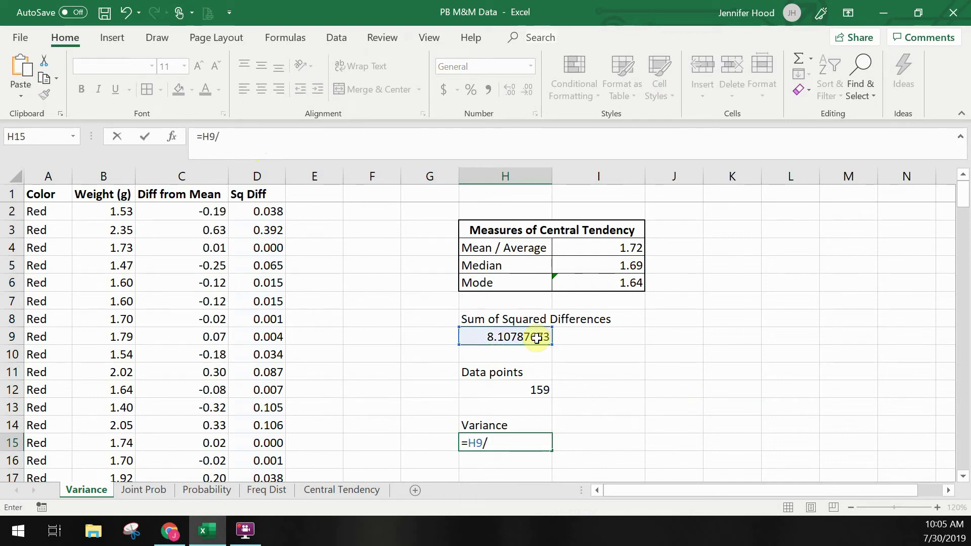
click(526, 390)
key(Return)
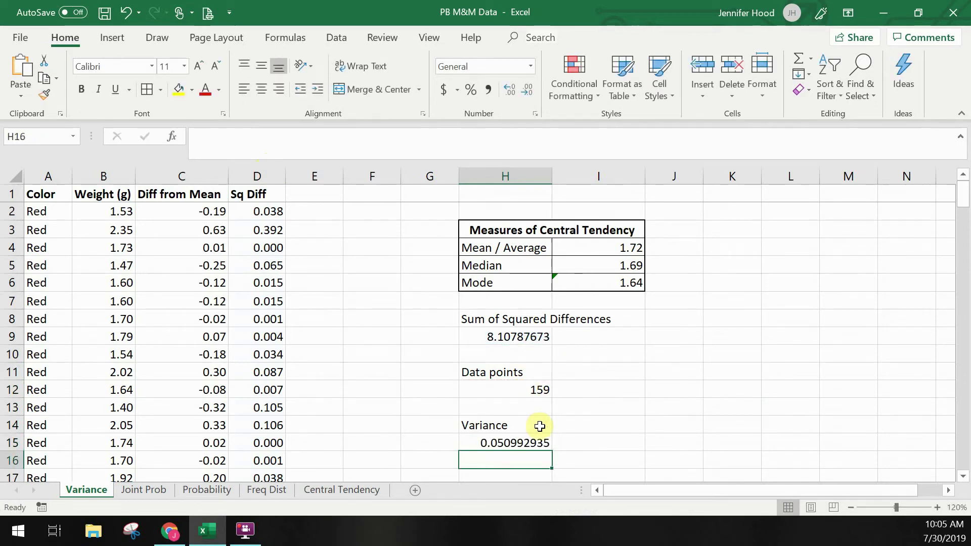
- Decrease the decimals of the H15 variance until it shows 0.0510
click(542, 442)
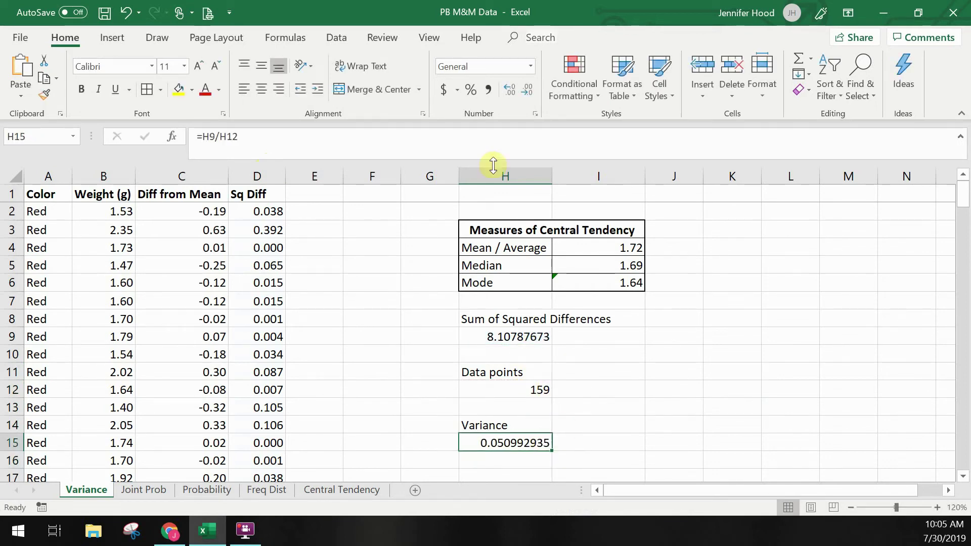
click(532, 90)
click(532, 90)
click(532, 90)
click(532, 90)
click(532, 90)
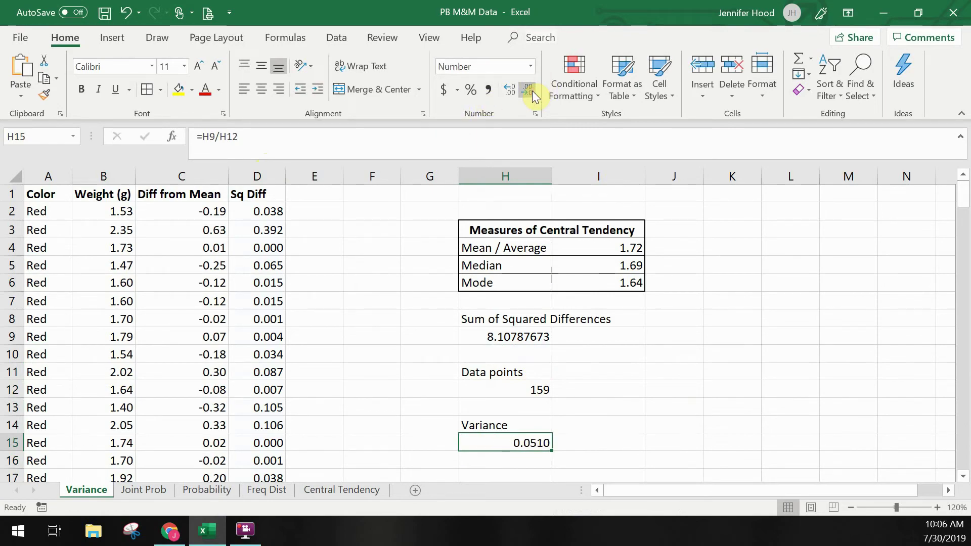